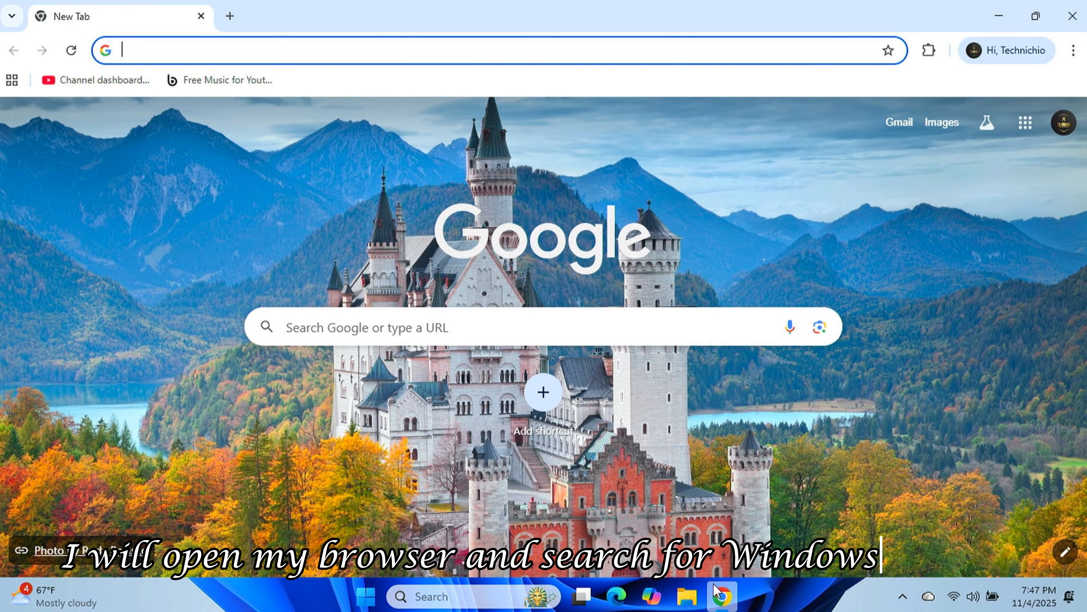
Search the web for "windows 11 x lite" and open the official Windows X Lite website.
type("windows 11 x lite")
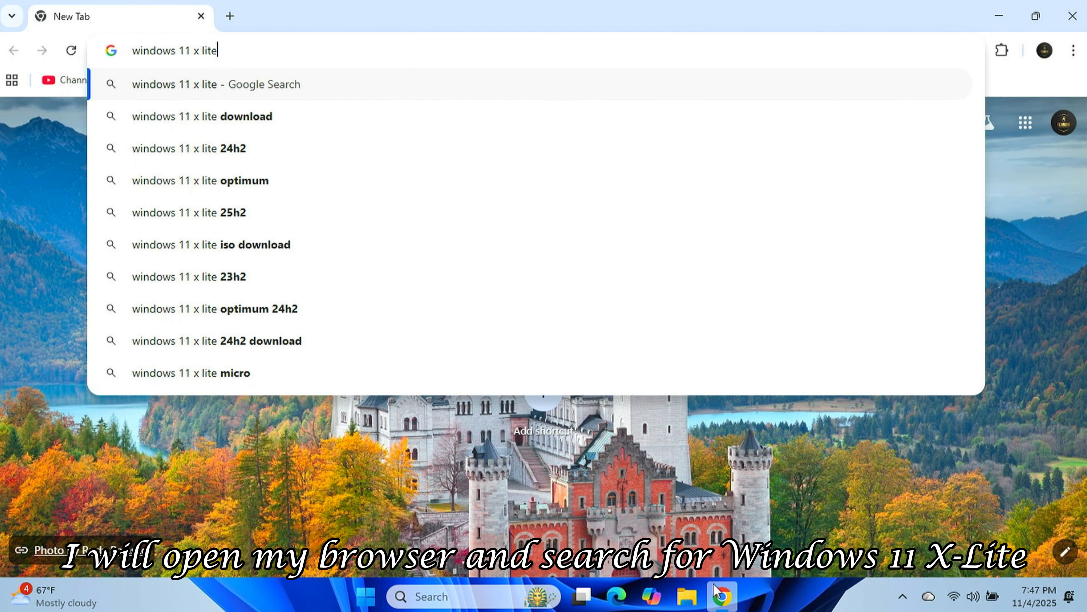
key("Return")
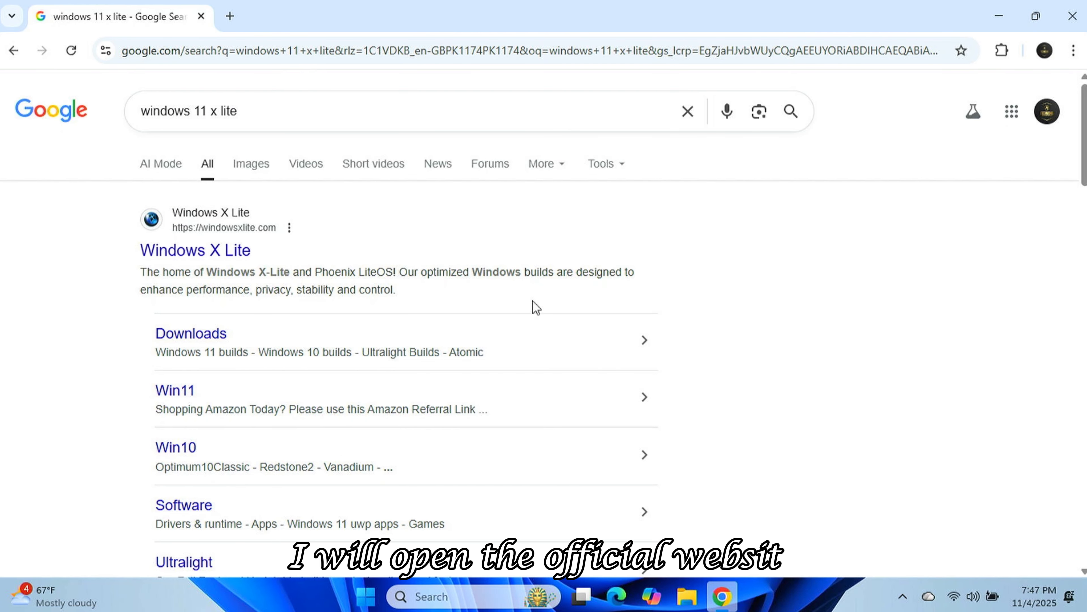
left_click(195, 252)
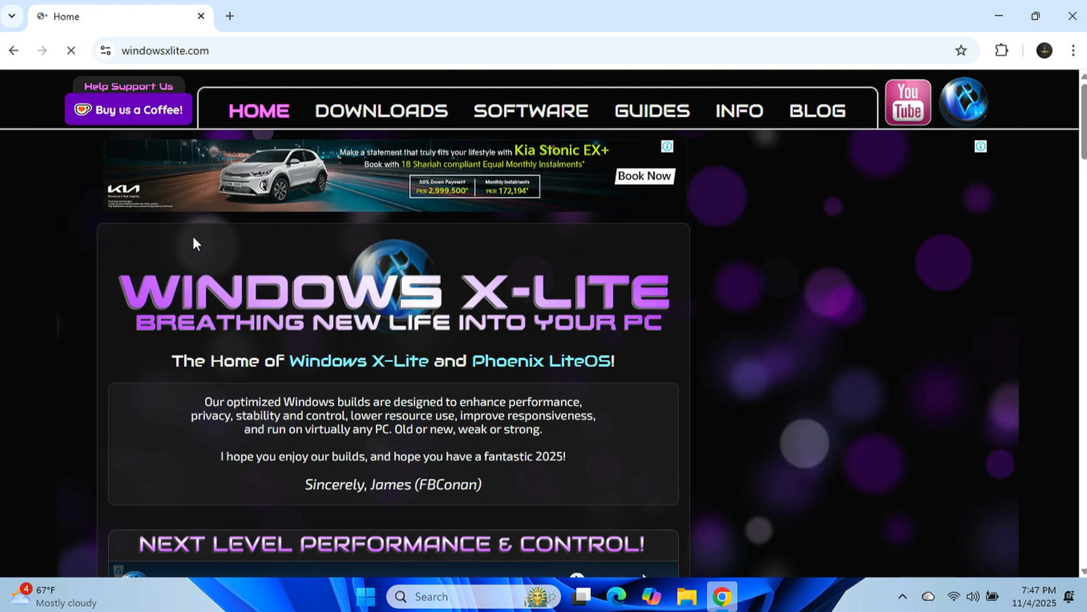
Go to the site's Windows 11 builds and open the page of the 25H2 Pro build.
scroll(195, 243, "down", 3)
scroll(195, 244, "down", 10)
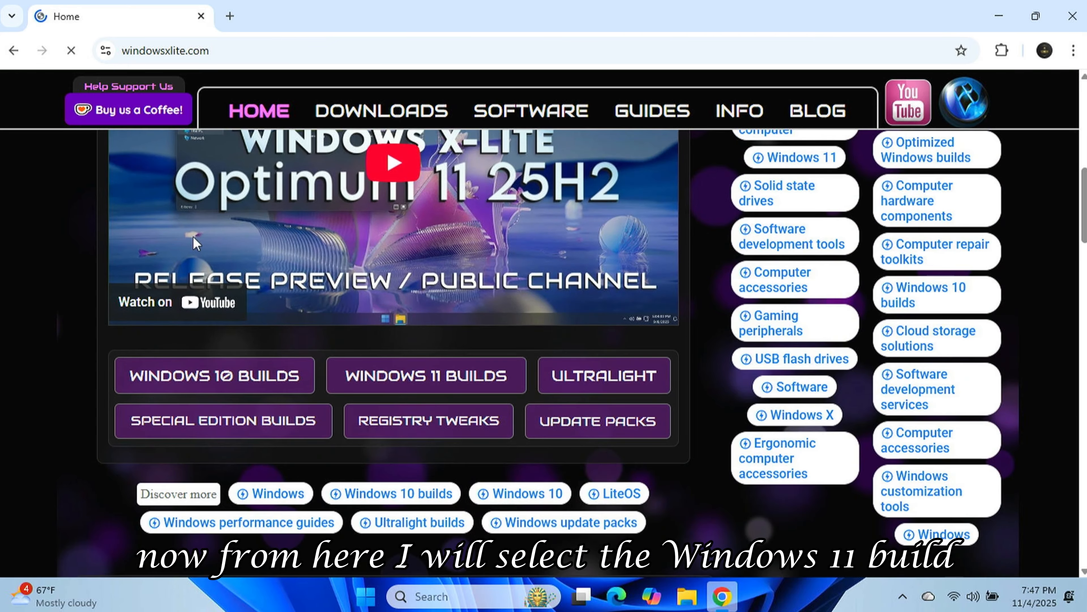
left_click(440, 375)
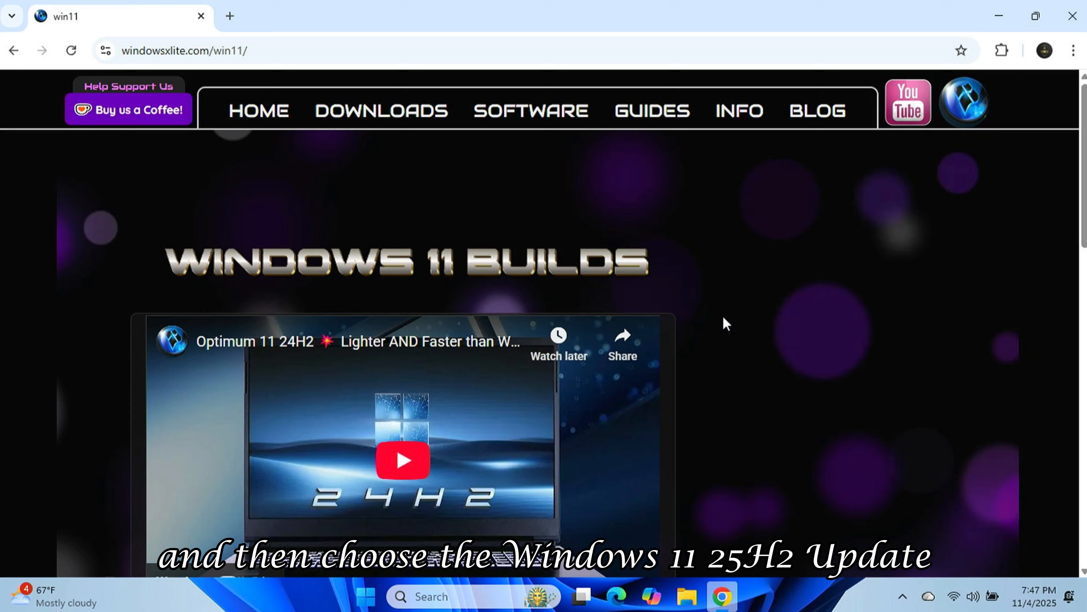
scroll(723, 320, "down", 13)
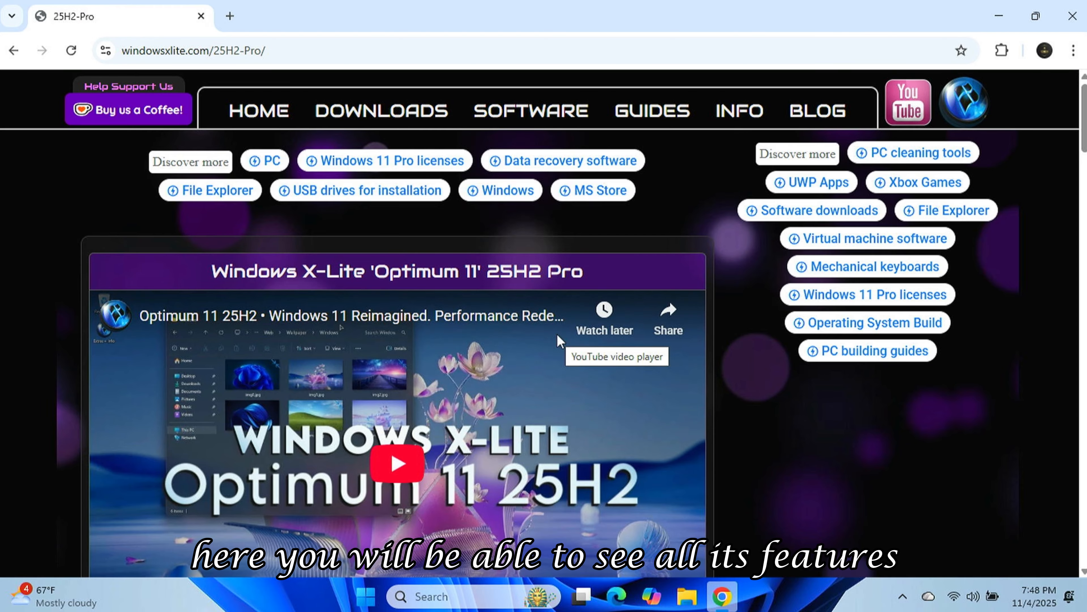
Review the Optimum 11 25H2 Pro build information and open the build's download page.
scroll(557, 335, "down", 12)
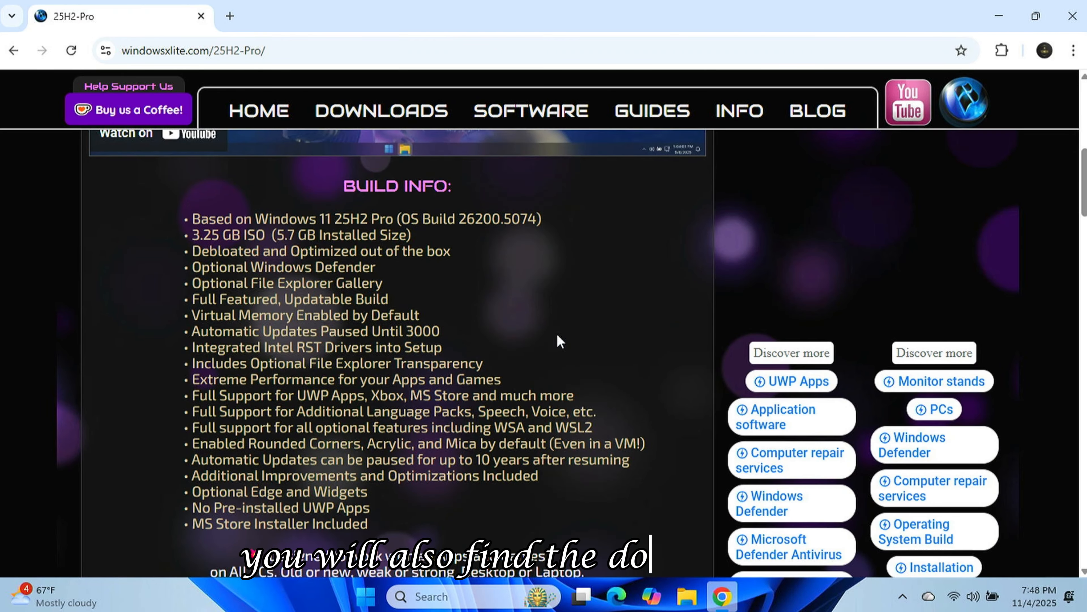
scroll(558, 335, "down", 20)
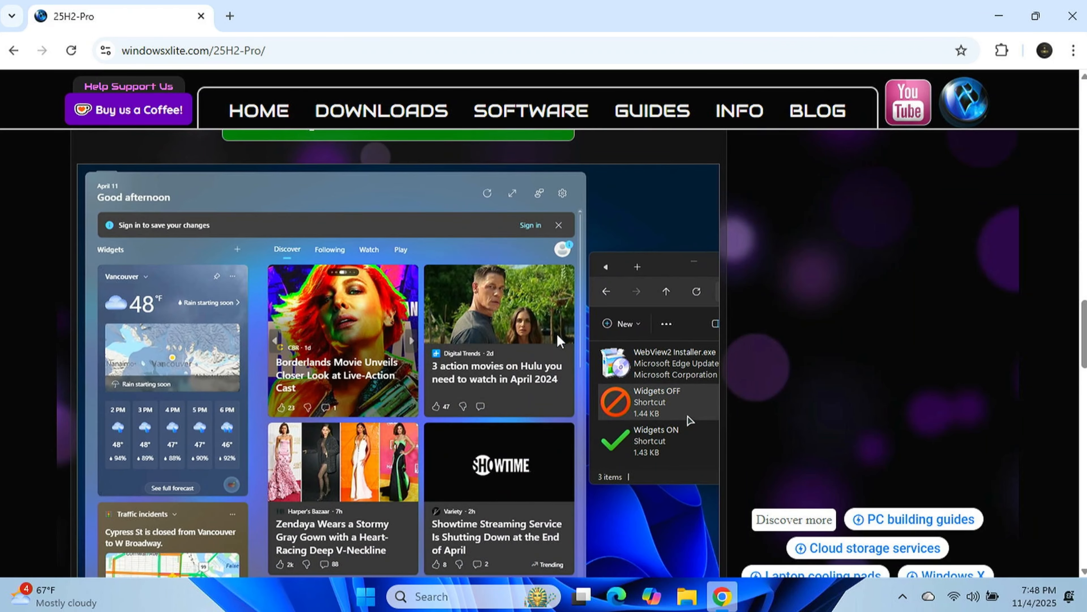
scroll(557, 336, "down", 20)
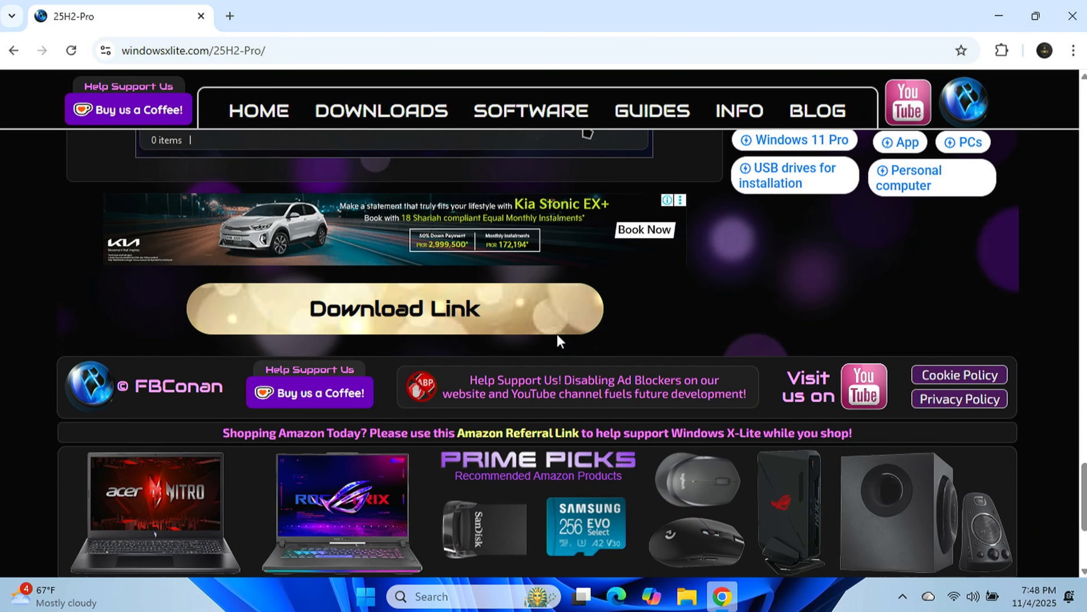
left_click(414, 316)
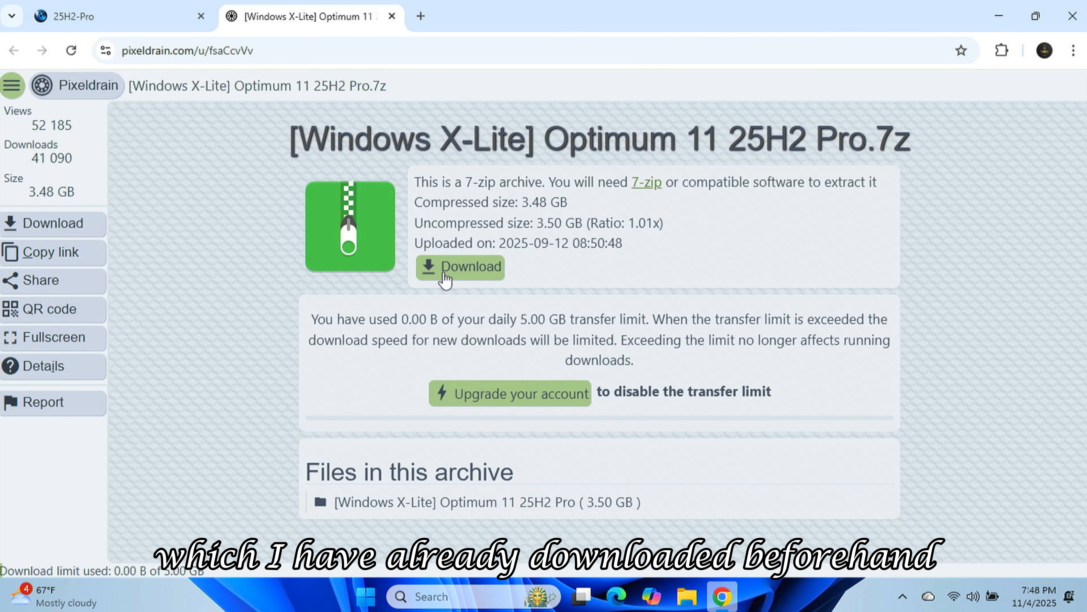
Switch to File Explorer, extract the [Windows X-Lite] Optimum 11 25H2 Pro archive on the Desktop and open the extracted folder.
left_click(1007, 9)
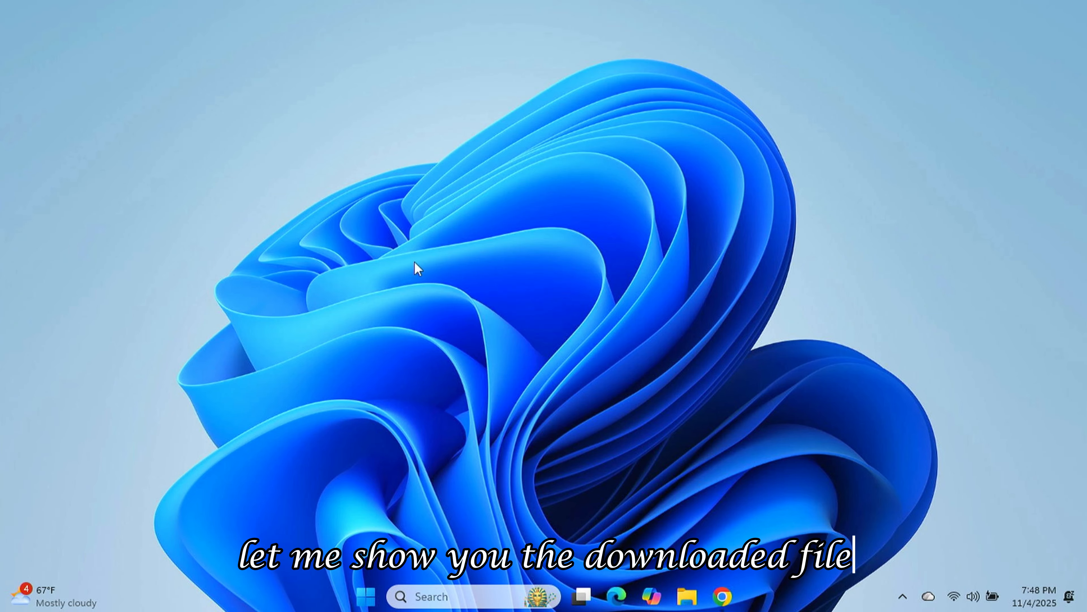
left_click(686, 596)
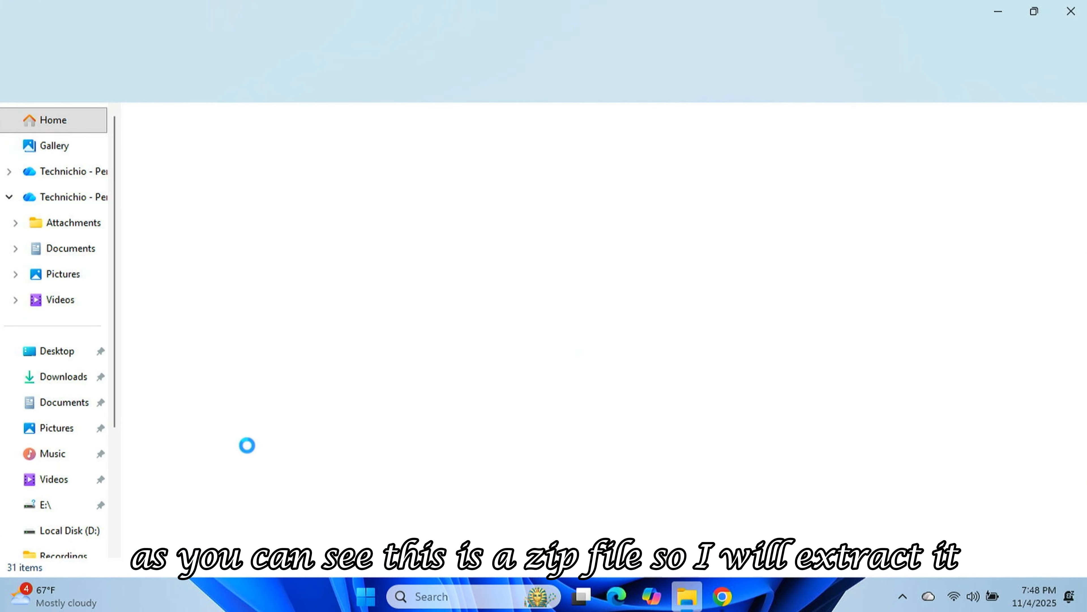
left_click(64, 355)
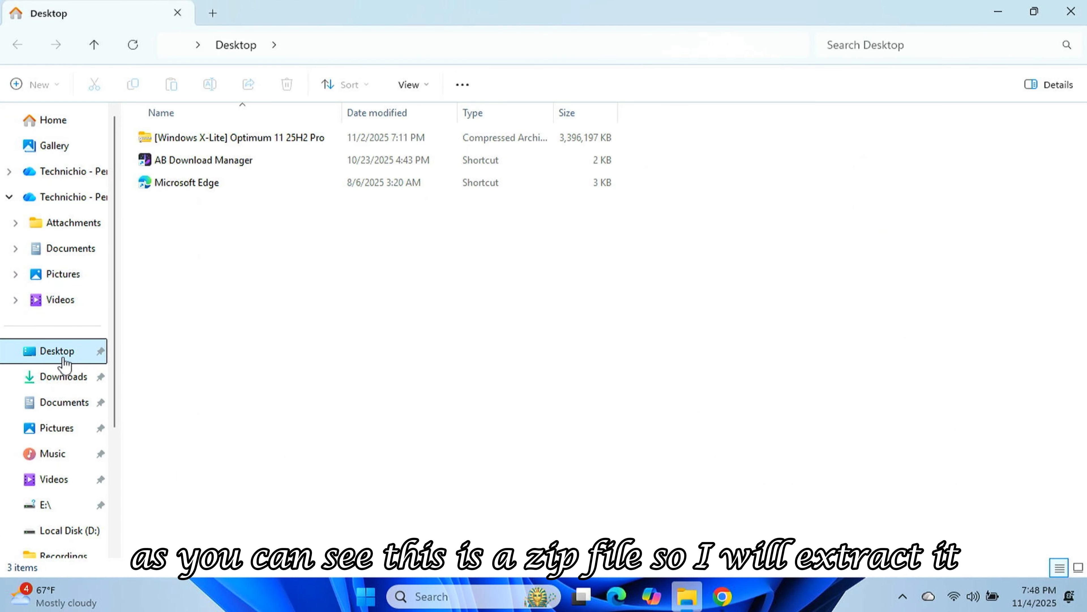
left_click(192, 144)
double_click(236, 139)
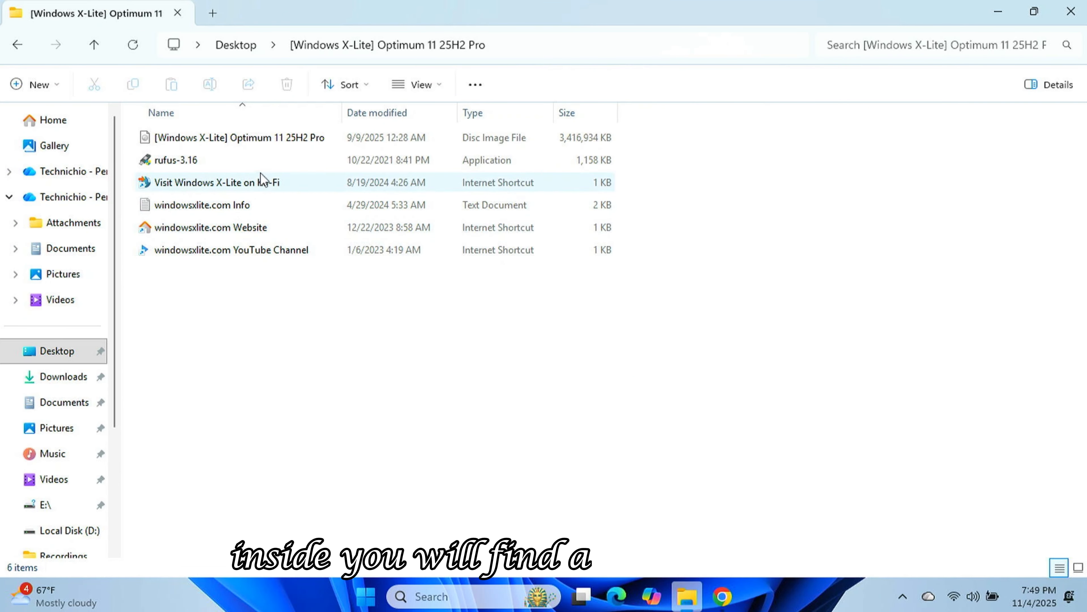
Launch the bundled rufus-3.16 application from the extracted folder.
left_click(262, 145)
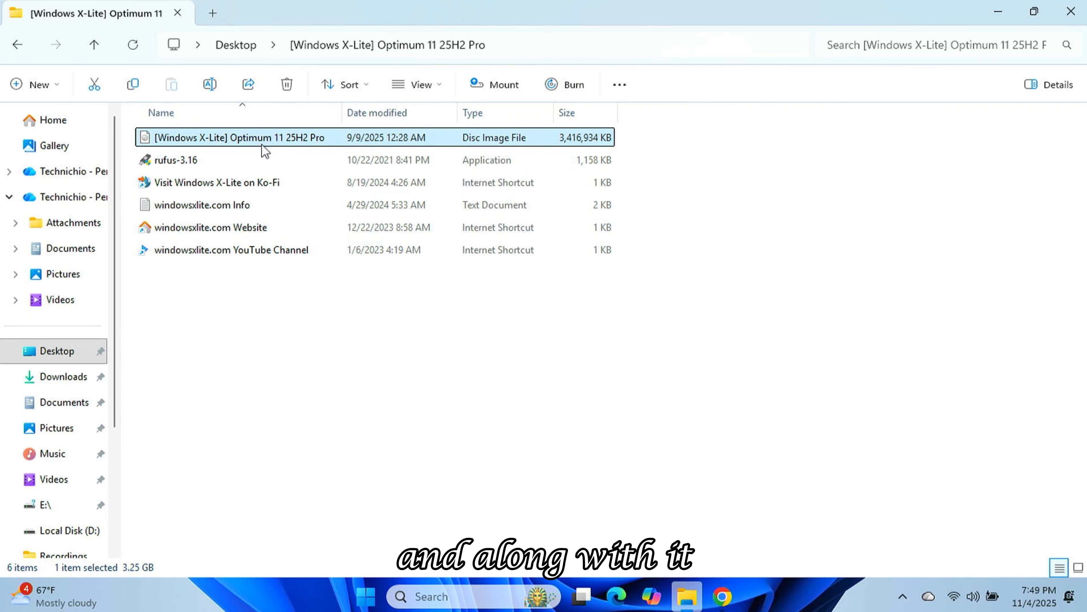
double_click(212, 161)
left_click(456, 468)
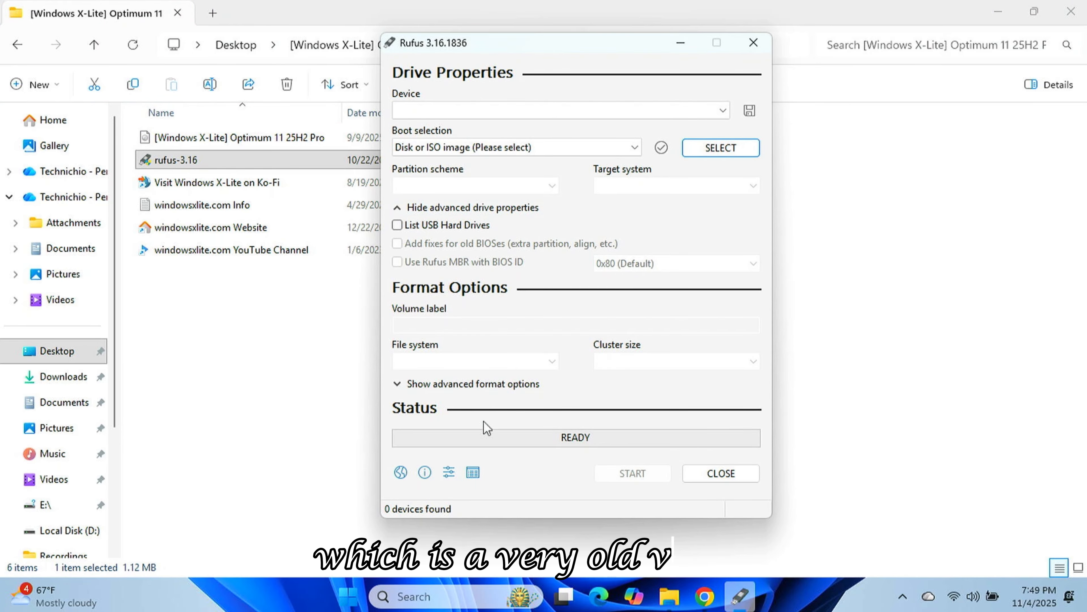
Check Rufus 3.16 for a newer version and close the program.
left_click(449, 473)
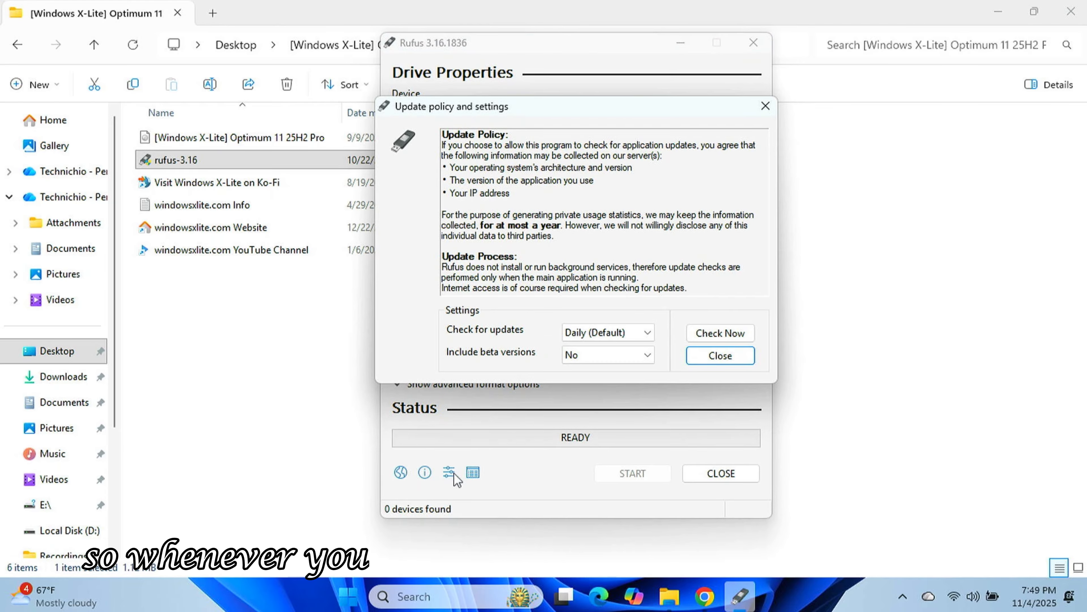
left_click(727, 335)
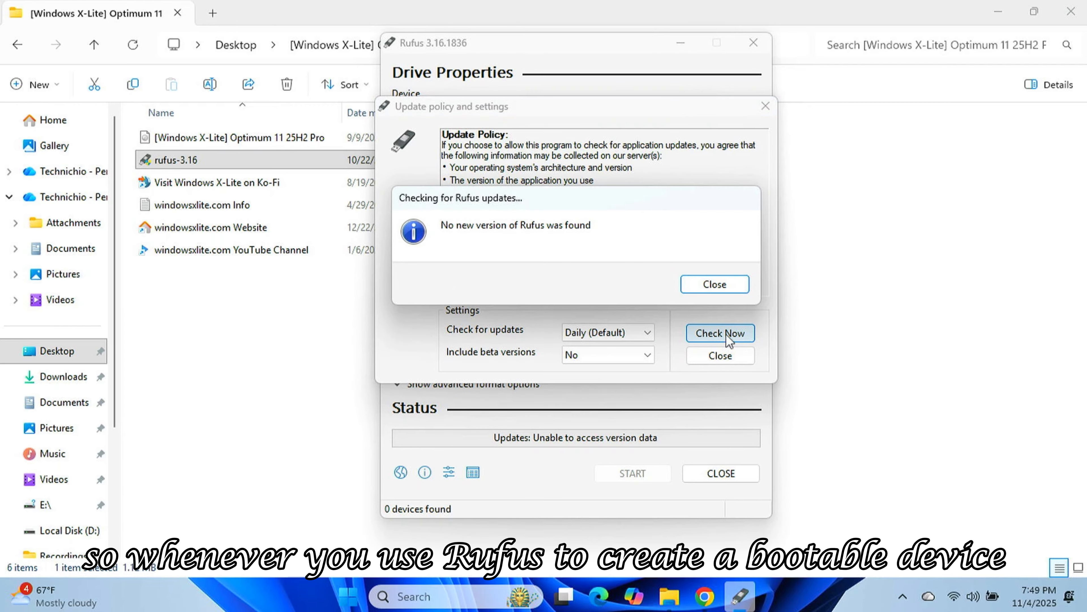
left_click(715, 284)
left_click(720, 355)
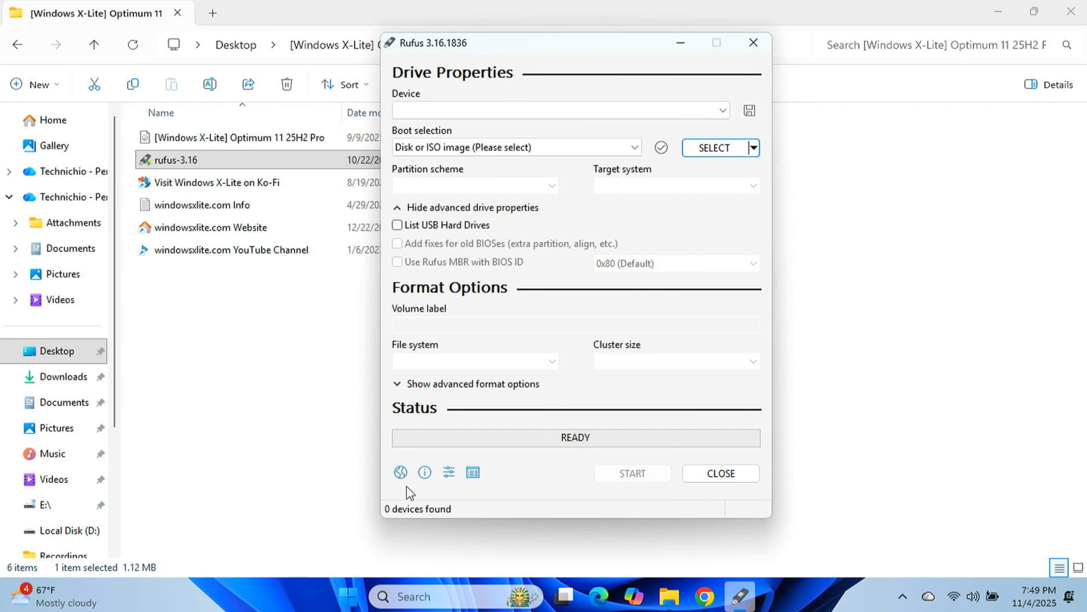
left_click(402, 472)
left_click(406, 483)
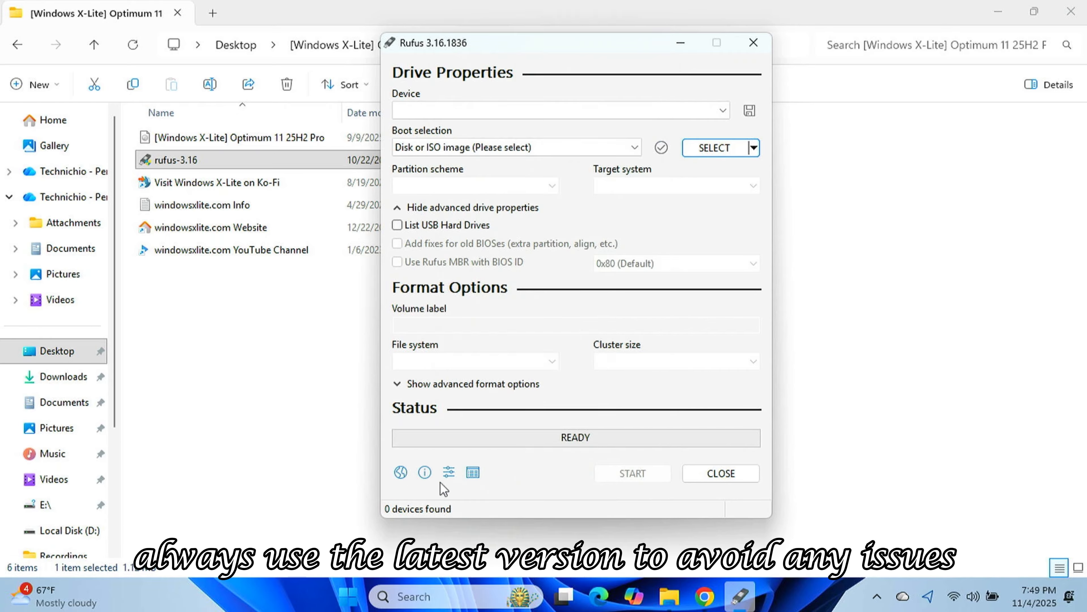
left_click(721, 473)
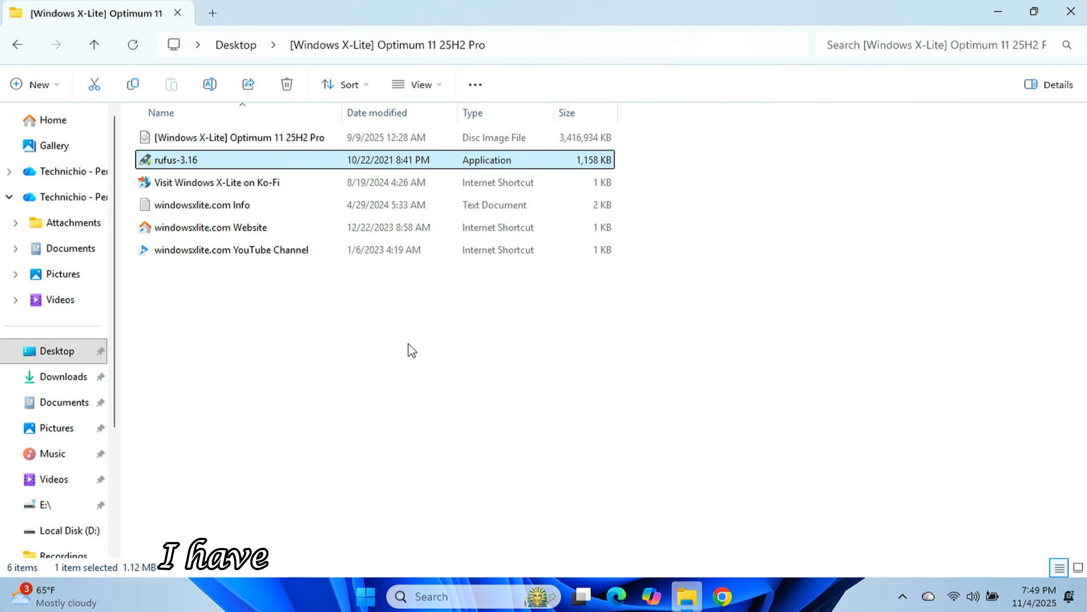
Launch rufus-4.11 from the Programs folder inside Downloads > ABDM and allow it to run.
left_click(60, 377)
double_click(195, 159)
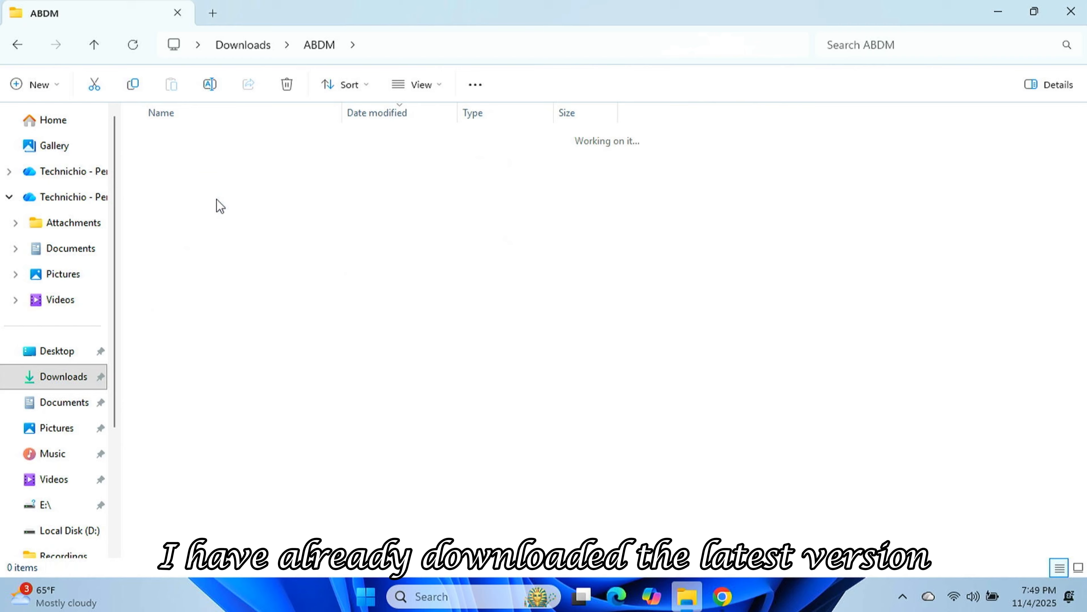
double_click(220, 205)
double_click(229, 226)
left_click(437, 471)
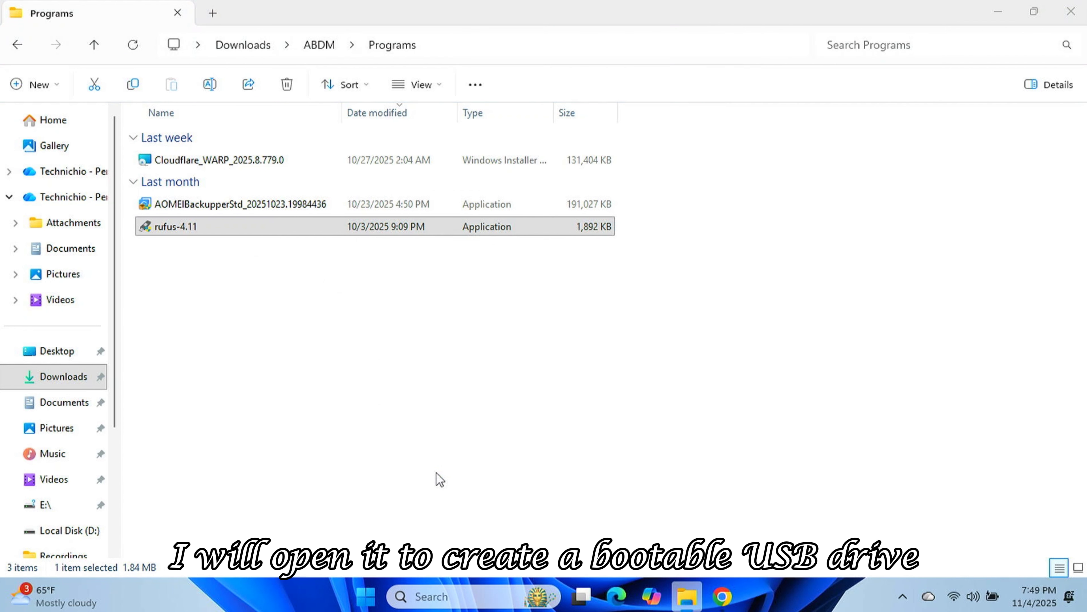
Check Rufus 4.11 for updates, dismiss its update settings and close the File Explorer window.
left_click(718, 333)
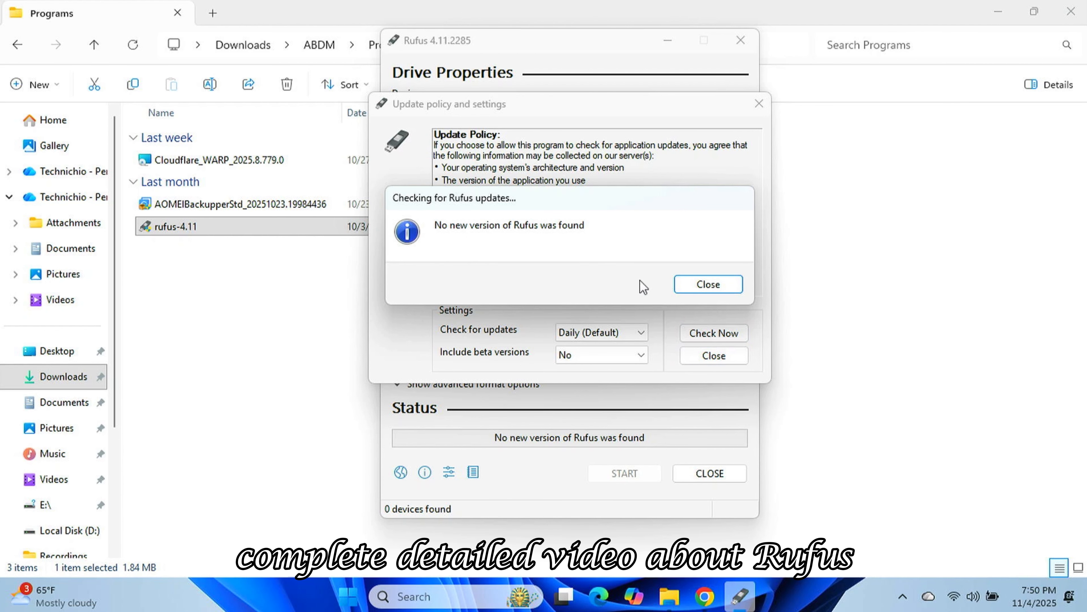
left_click(709, 284)
left_click(714, 356)
left_click(1072, 11)
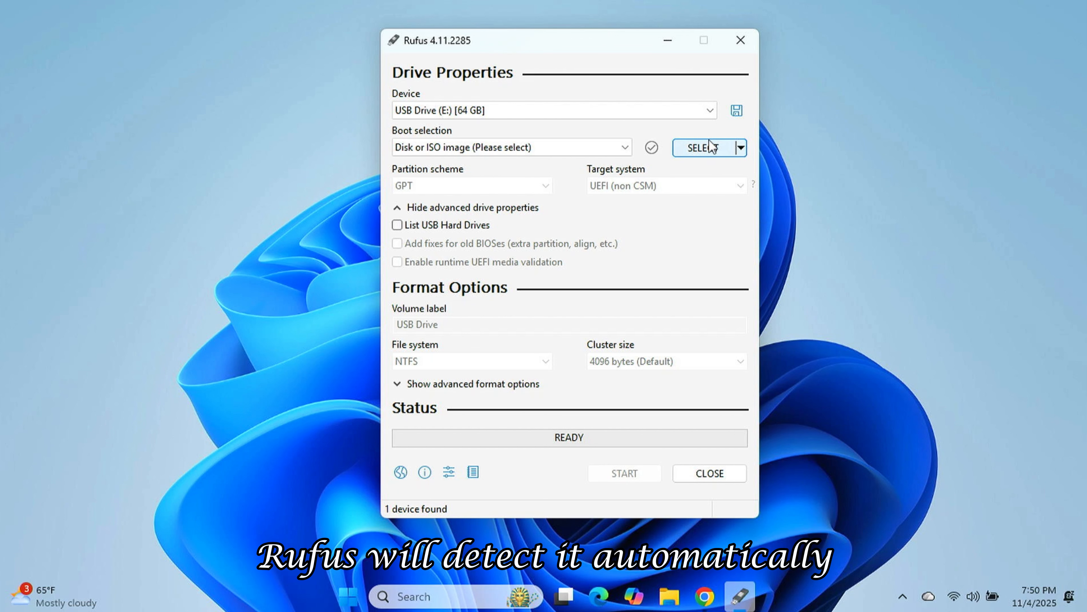
Load the [Windows X-Lite] Optimum 11 25H2 Pro ISO from its Desktop folder as the boot image in Rufus.
left_click(704, 147)
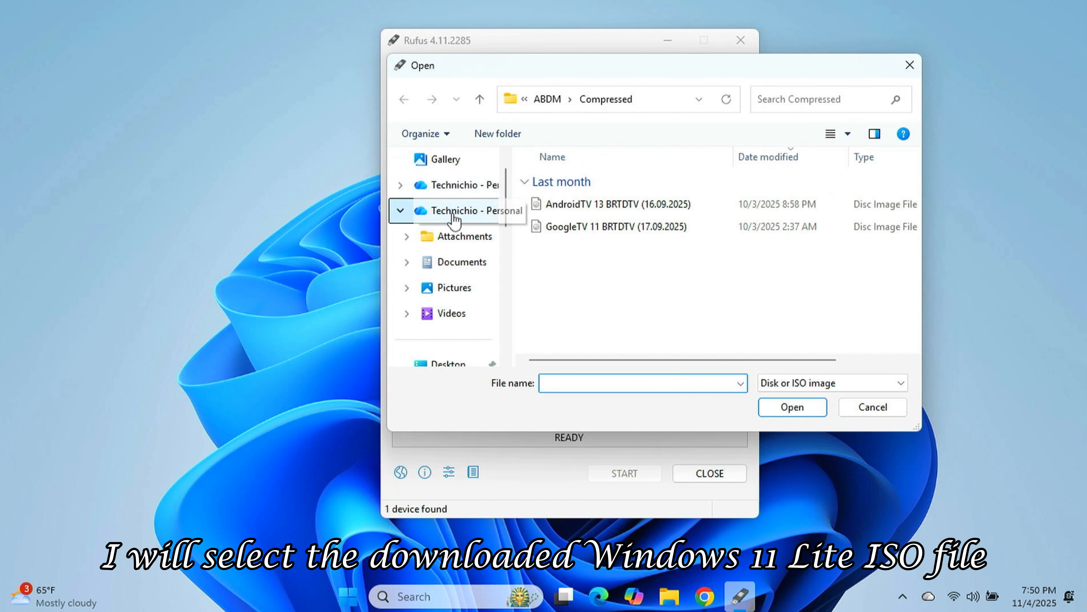
scroll(460, 269, "down", 2)
left_click(479, 218)
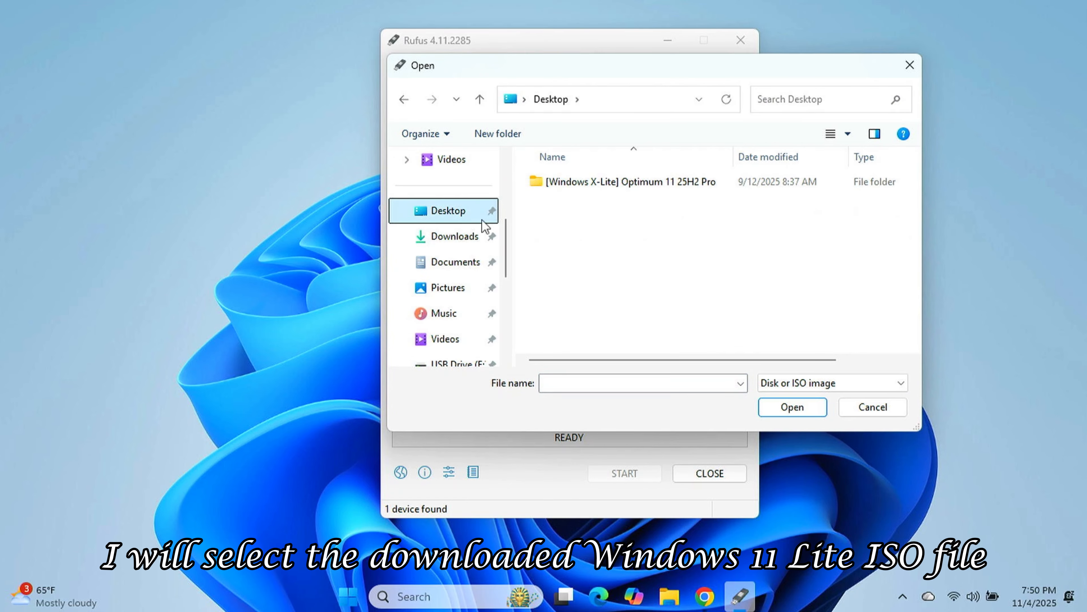
double_click(602, 190)
left_click(603, 188)
double_click(602, 189)
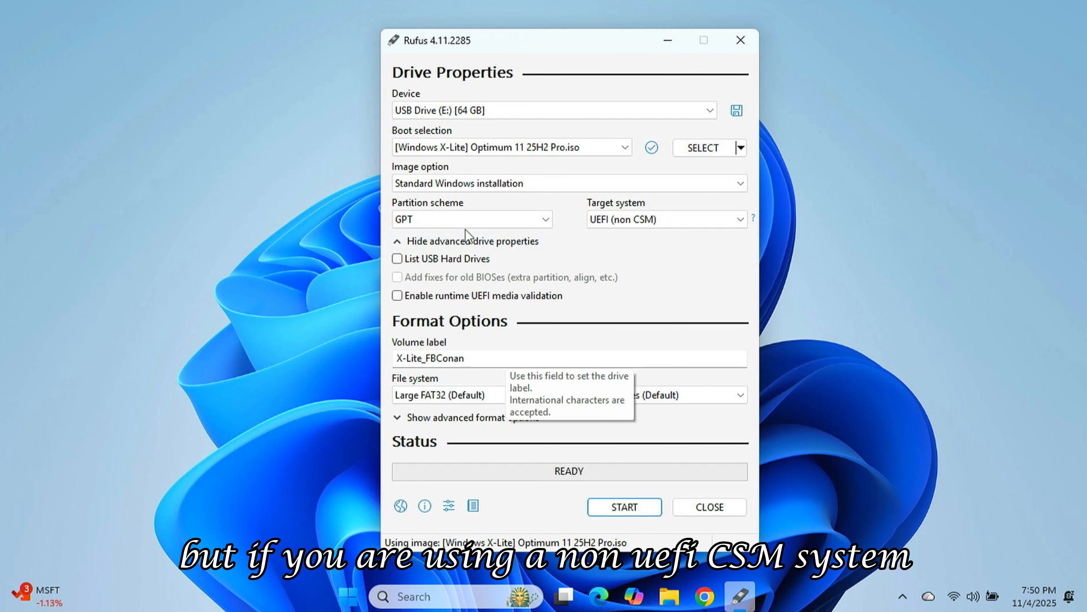
Keep the GPT partition scheme and start creating the bootable USB drive with the local account option enabled.
left_click(473, 218)
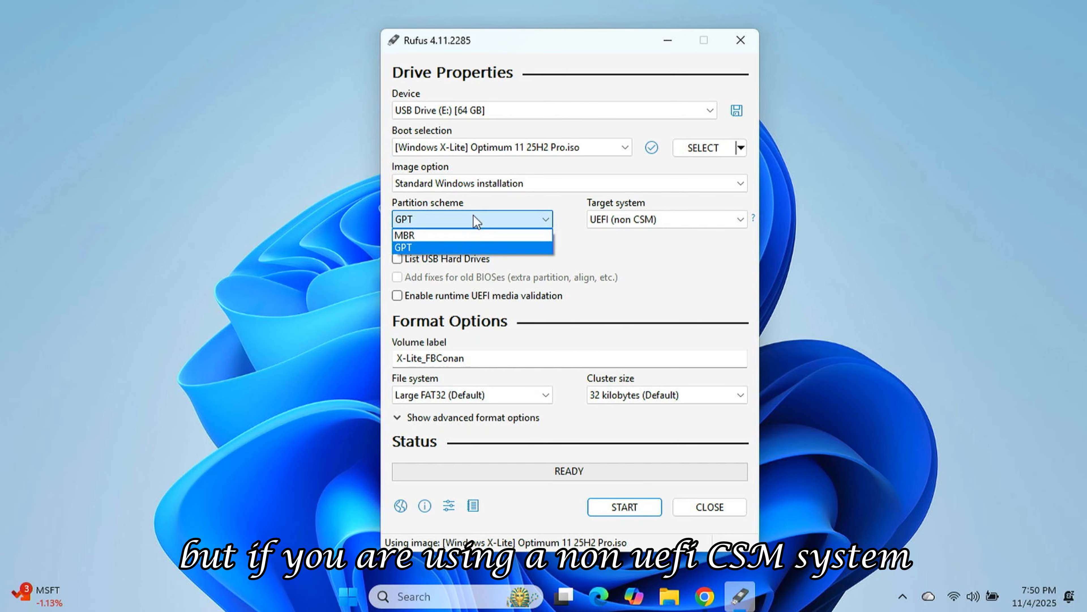
left_click(623, 245)
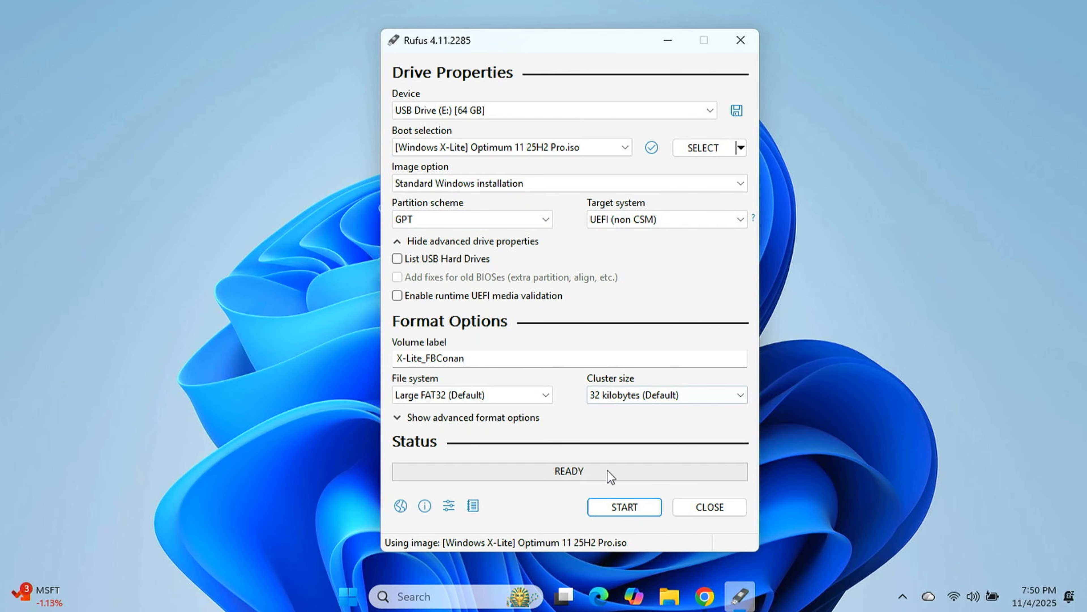
left_click(618, 511)
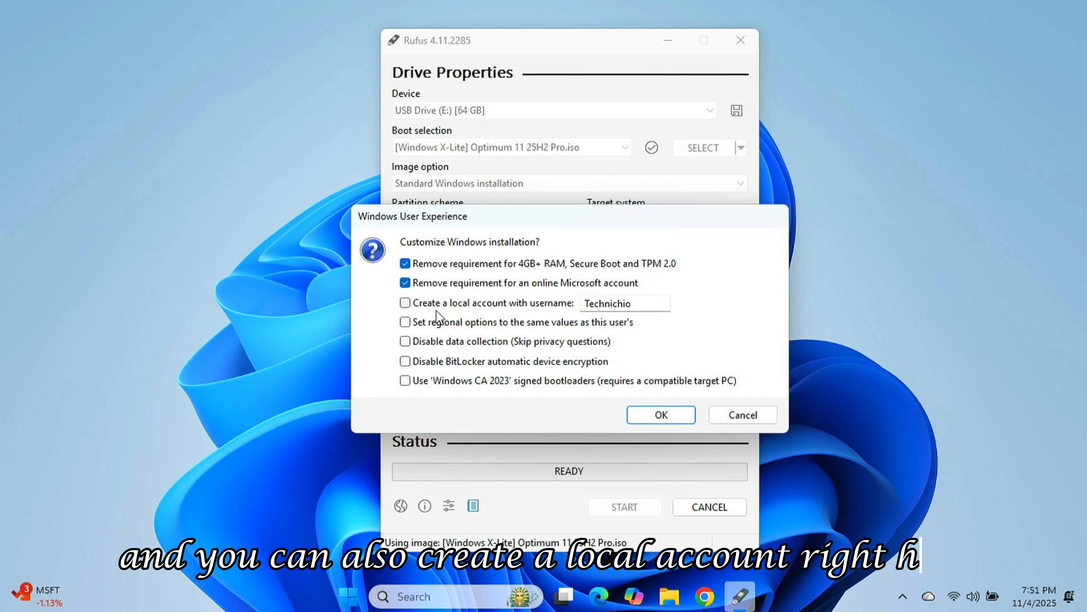
left_click(404, 303)
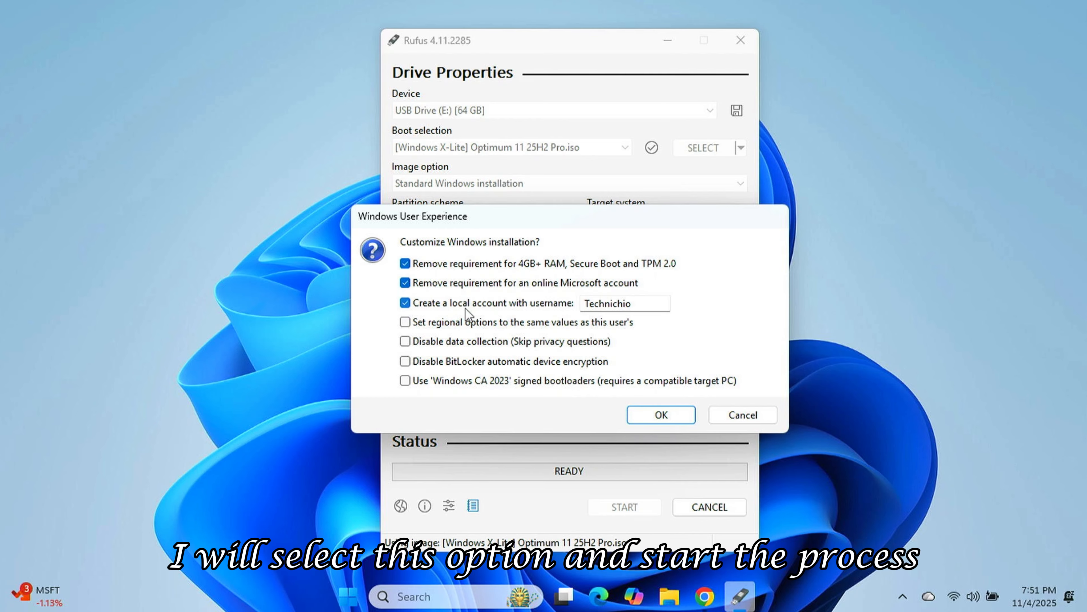
left_click(646, 410)
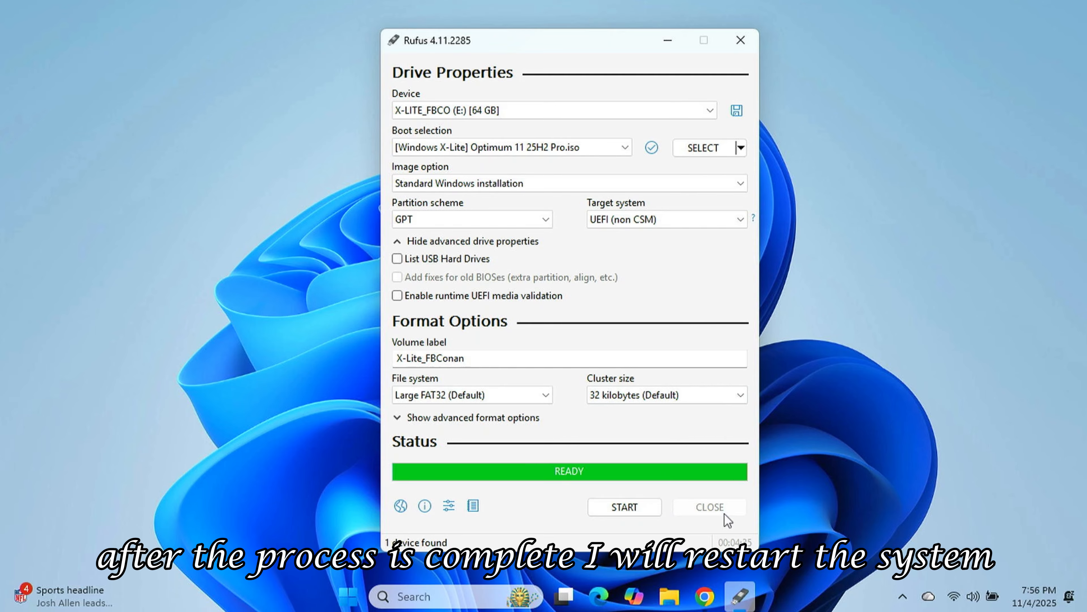
Close Rufus after the bootable USB drive is written and restart the PC.
left_click(709, 507)
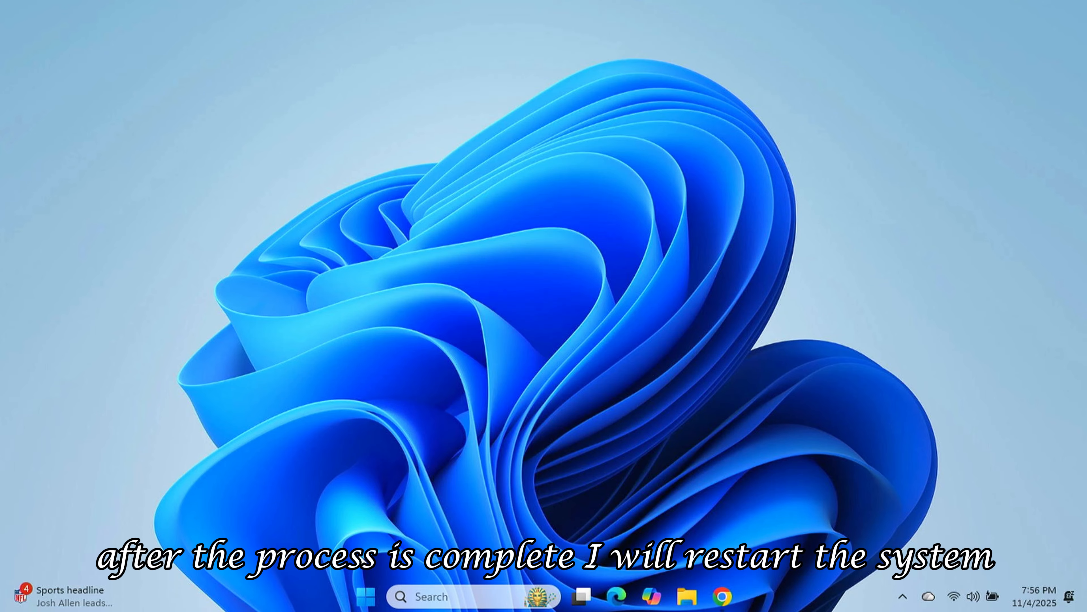
left_click(369, 597)
left_click(656, 538)
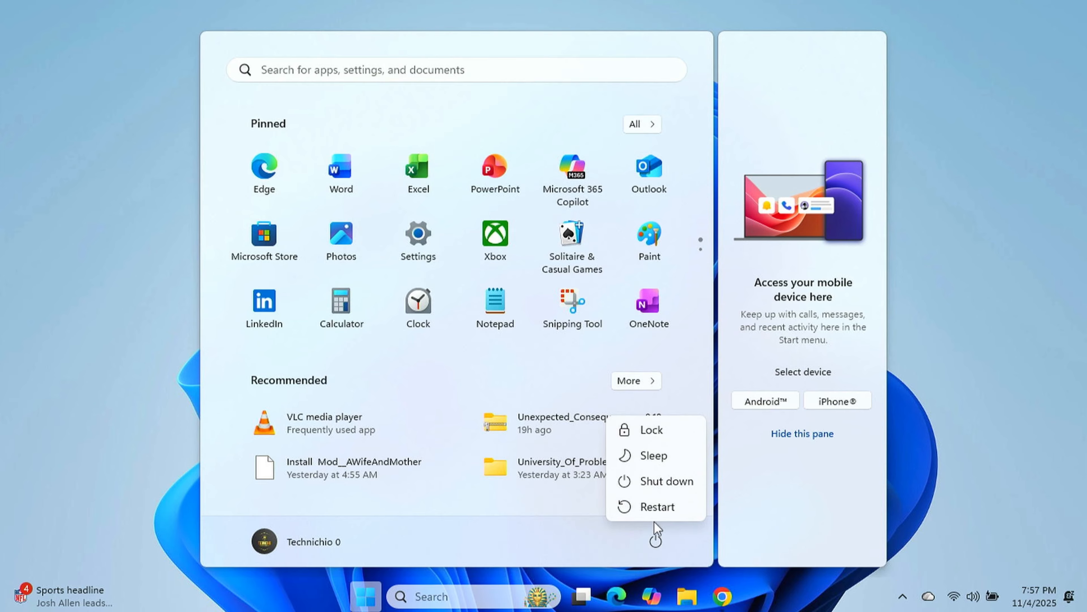
left_click(657, 506)
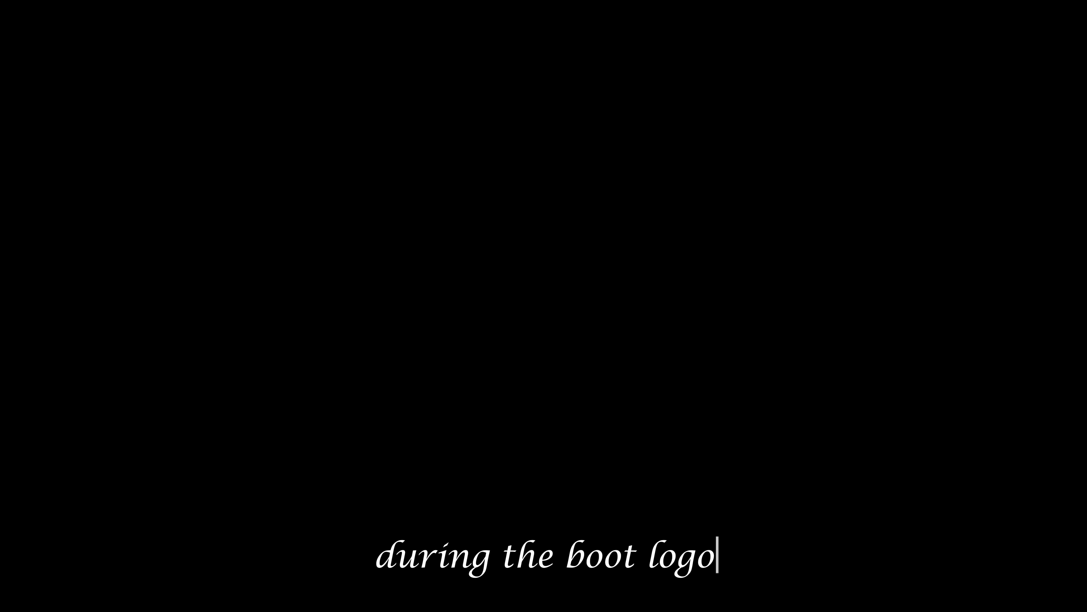
Boot from the USB HDD: VendorCo ProductCode and select the Windows X-Lite 'Optimum 11' 25H2 Pro [Defender On] edition.
key("F12")
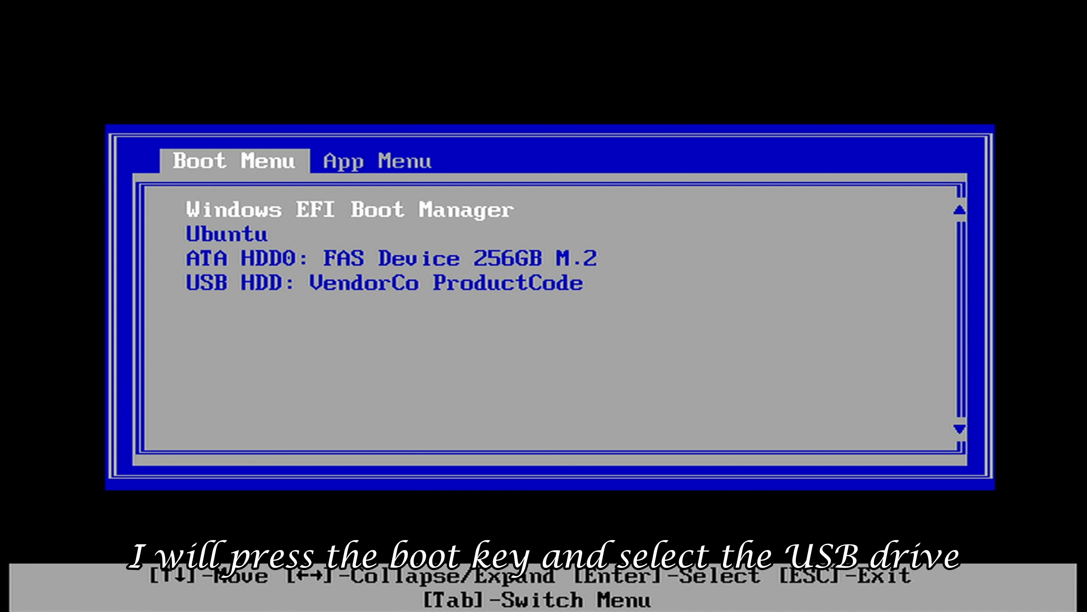
key("Down")
key("Down")
key("Down")
key("Return")
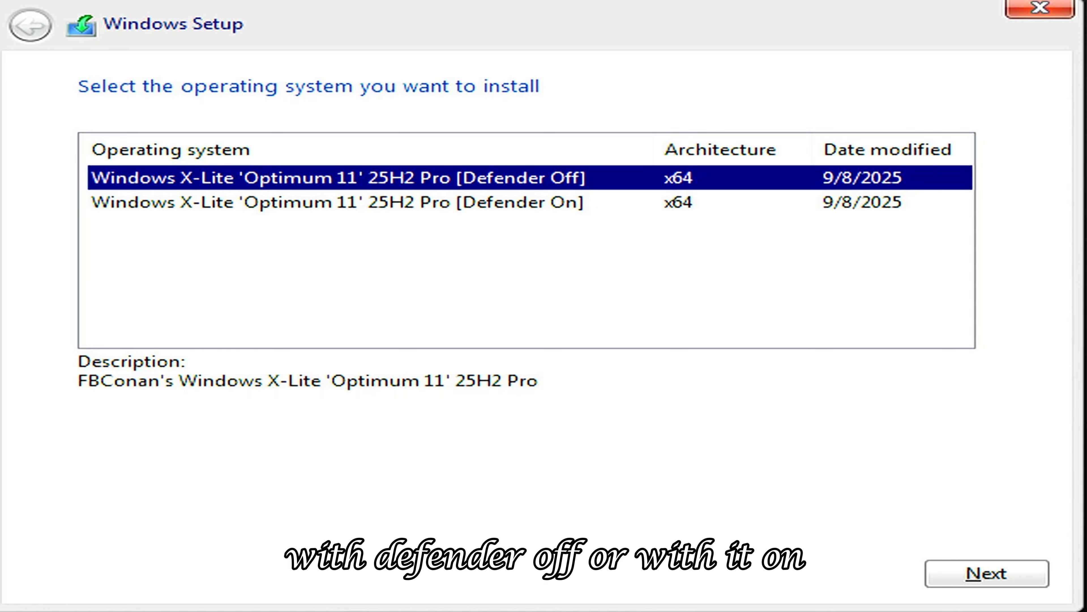
left_click(428, 203)
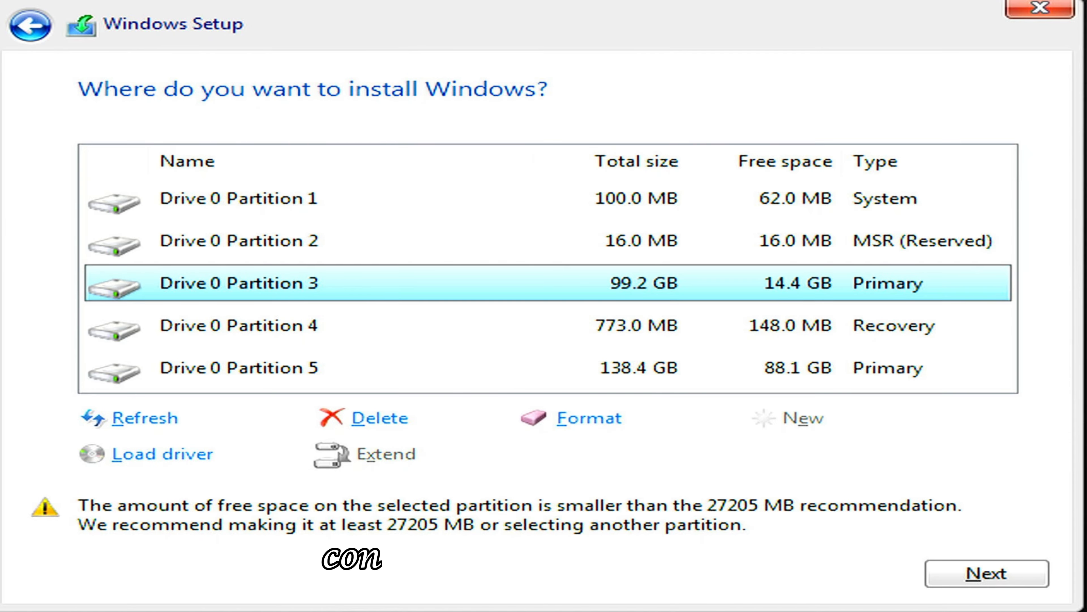
Delete the old Windows partitions on Drive 0 and start the installation on the 100.0 GB primary partition, Drive 0 Partition 3.
key("Down")
key("Up")
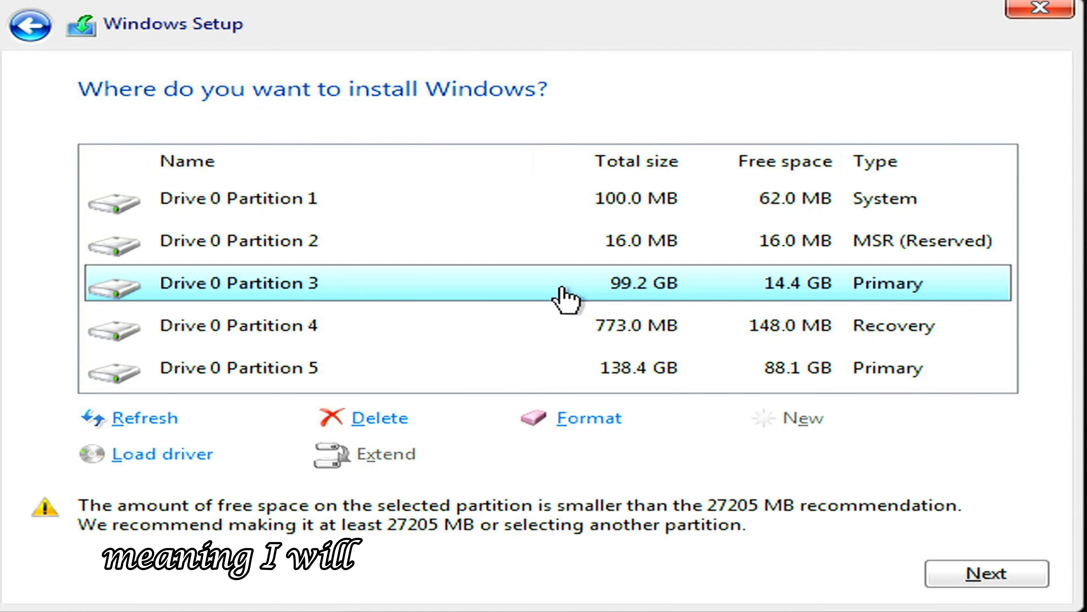
left_click(534, 210)
left_click(379, 418)
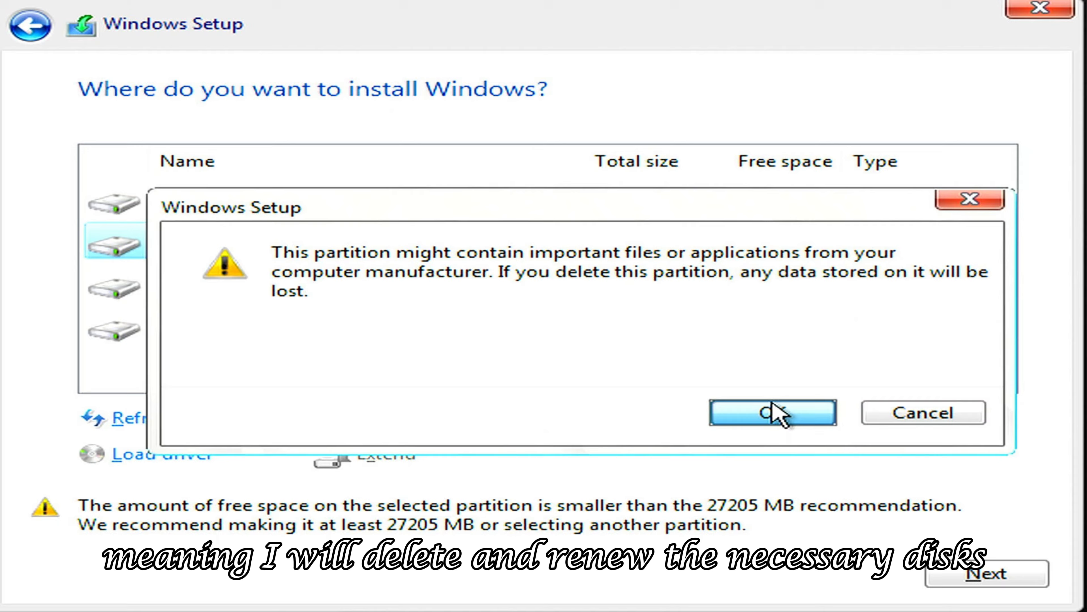
left_click(779, 409)
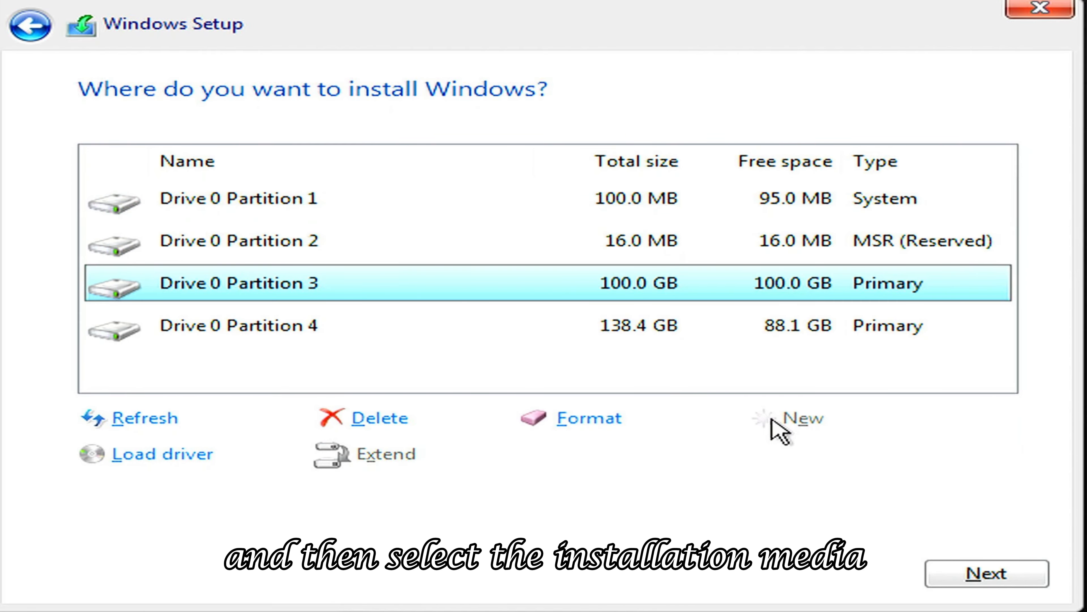
left_click(1021, 576)
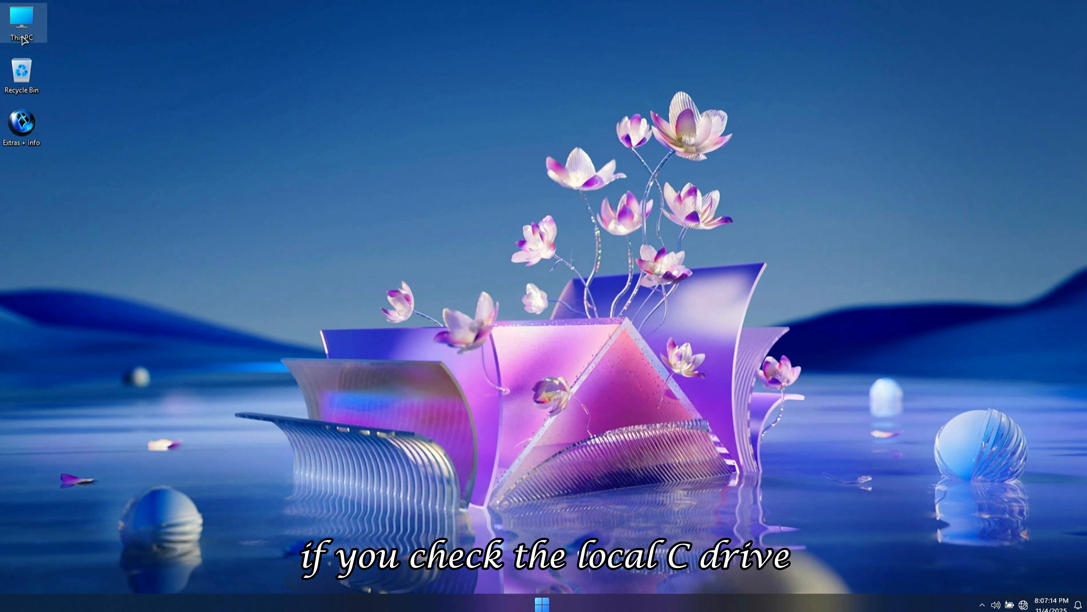
Check the local C drive in This PC, and examine the processes, CPU and memory usage in Task Manager before closing it.
double_click(21, 38)
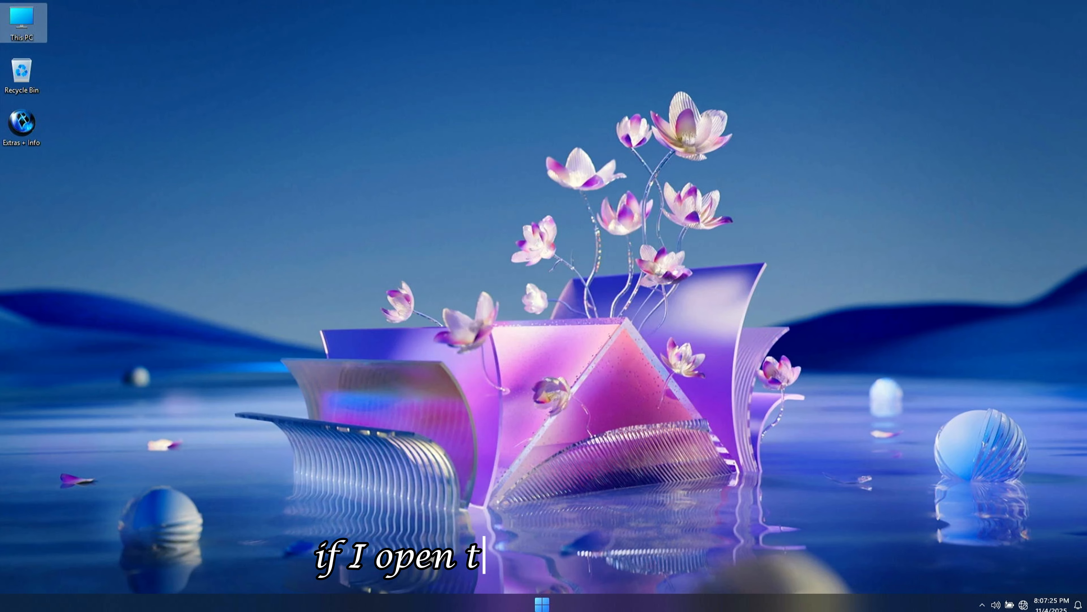
right_click(678, 607)
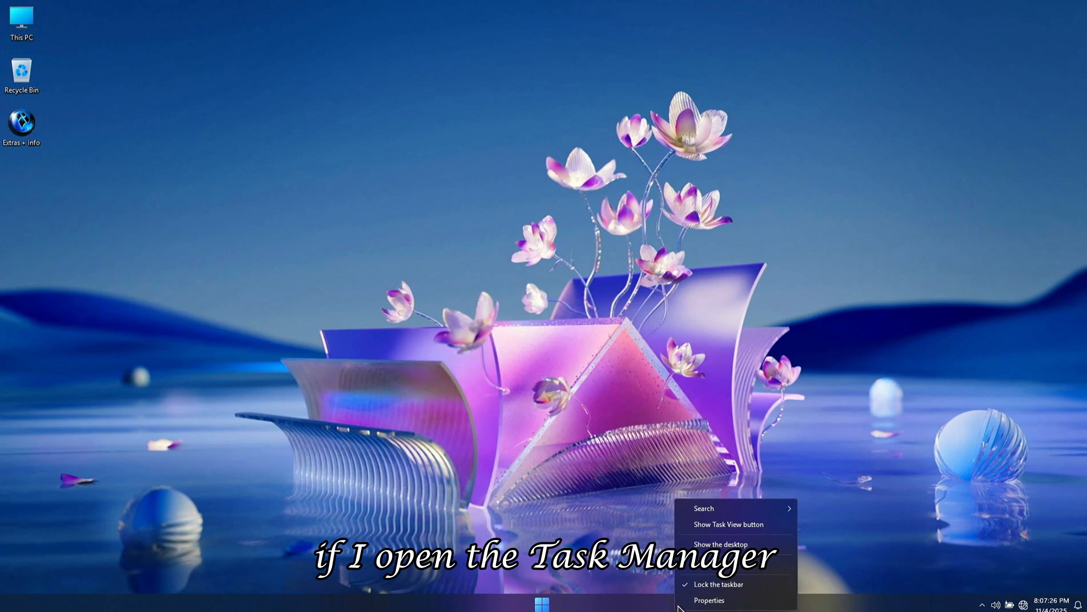
left_click(697, 567)
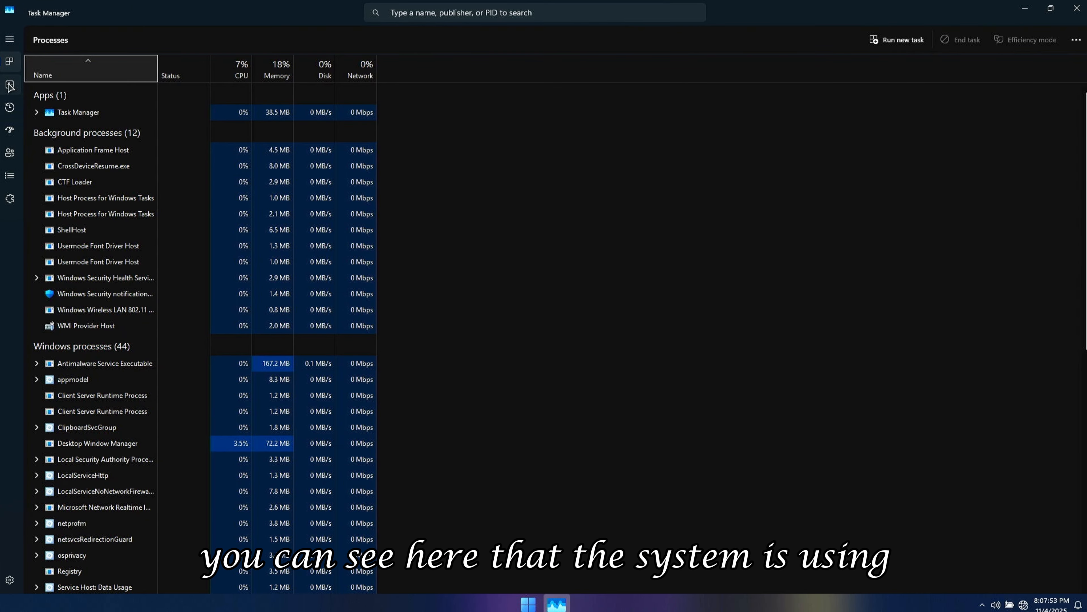
left_click(9, 84)
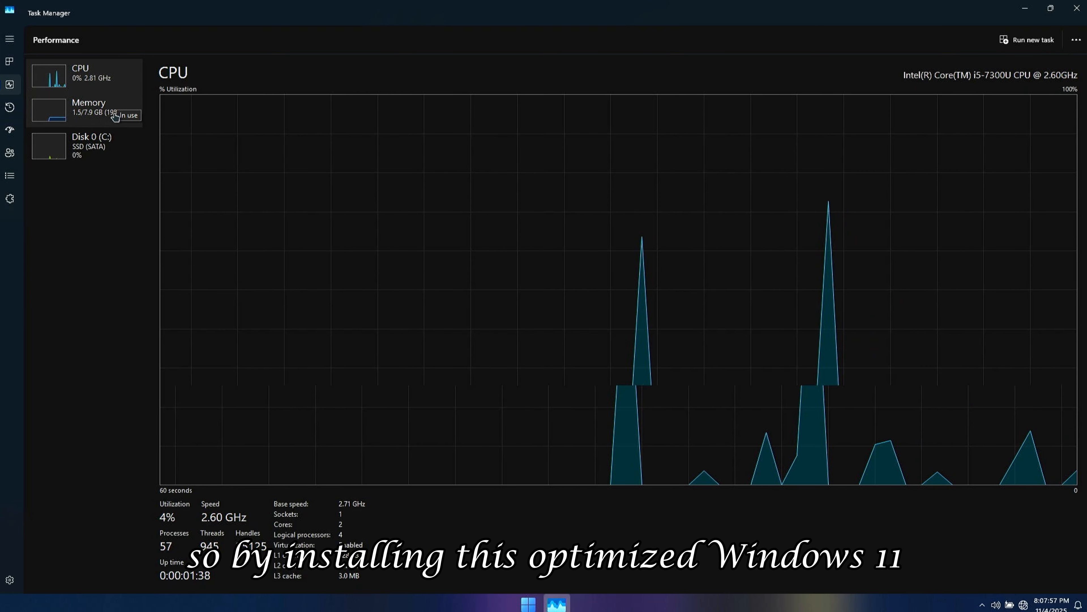
left_click(89, 123)
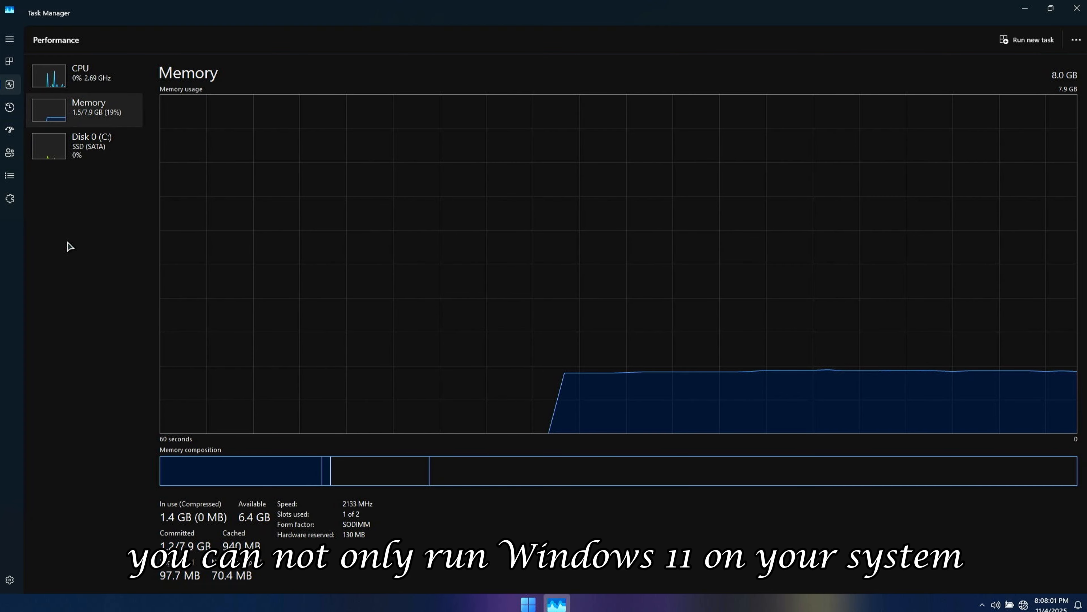
left_click(1076, 8)
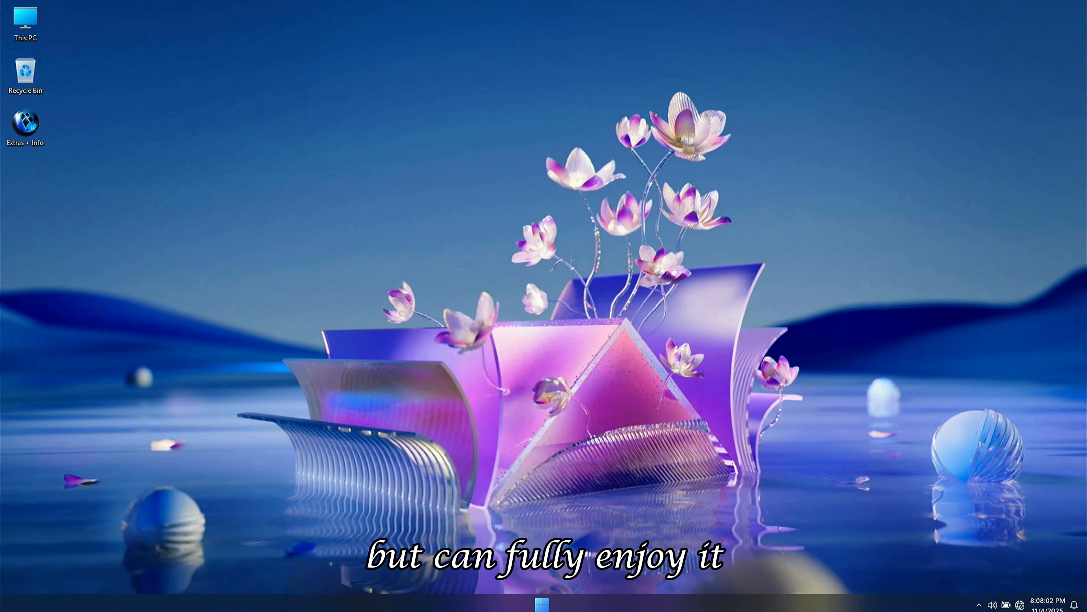